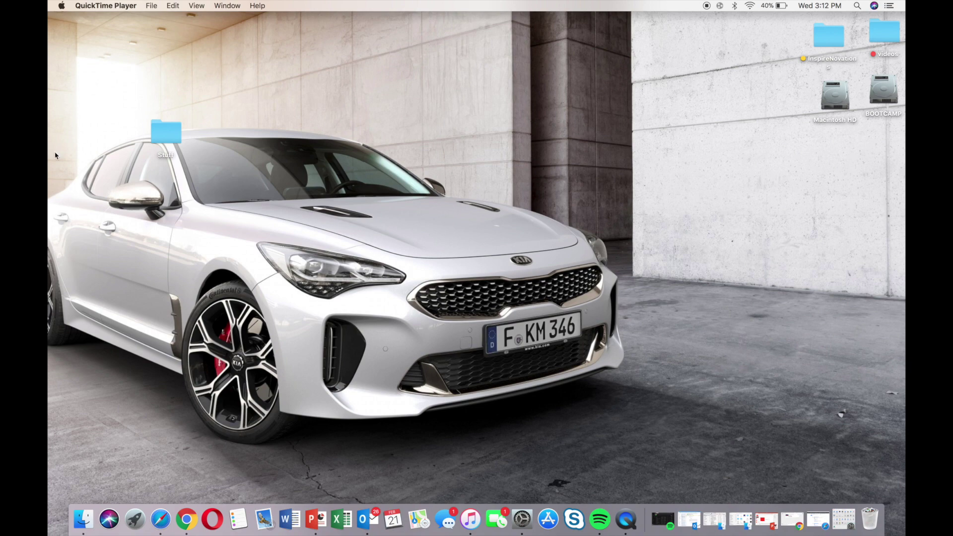
Step: Switch back to Safari on the 360Controller releases page listing version 0.16.5
key(super+Tab)
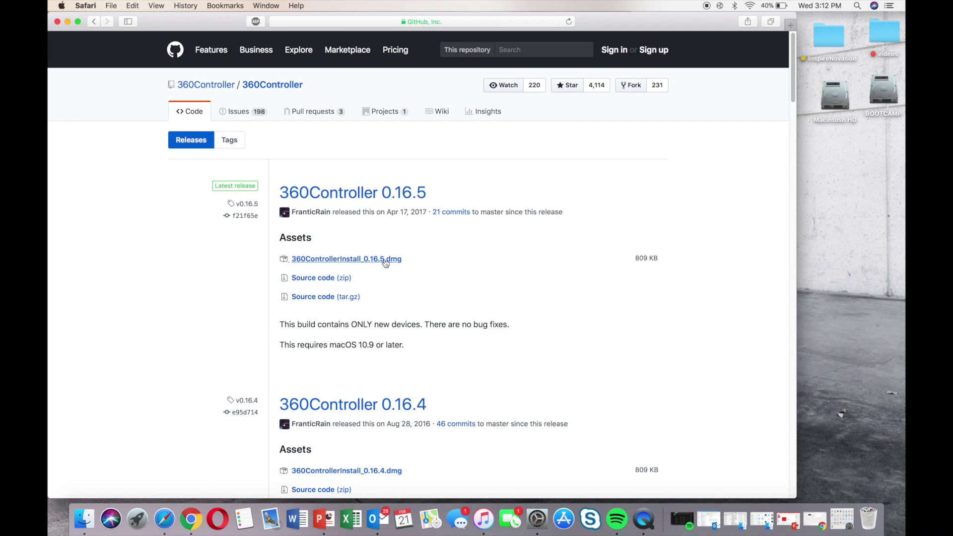
Step: Download 360ControllerInstall_0.16.5.dmg and open it from Safari's downloads list
click(322, 263)
click(726, 22)
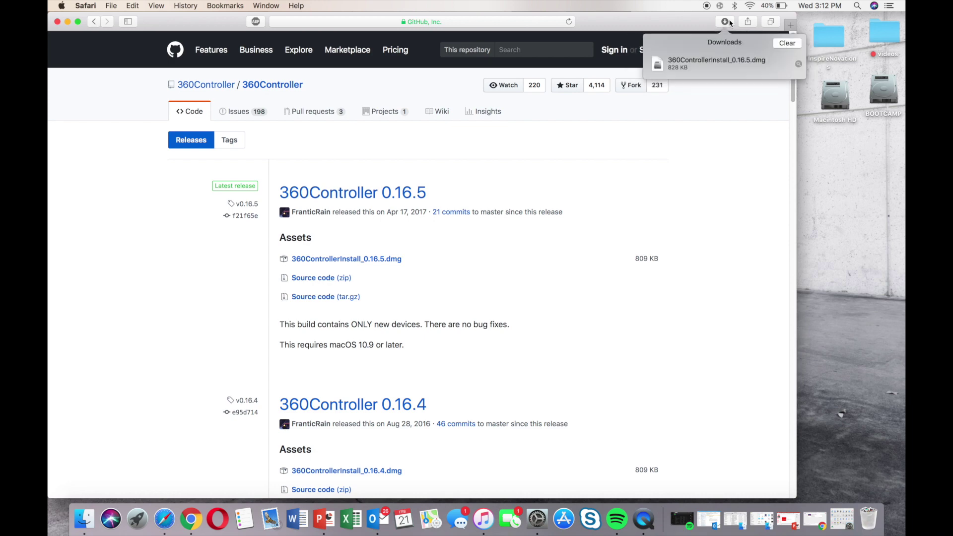
click(661, 68)
Step: Run Install360Controller.pkg from the disk image, agreeing to the license and accepting the required restart
double_click(694, 64)
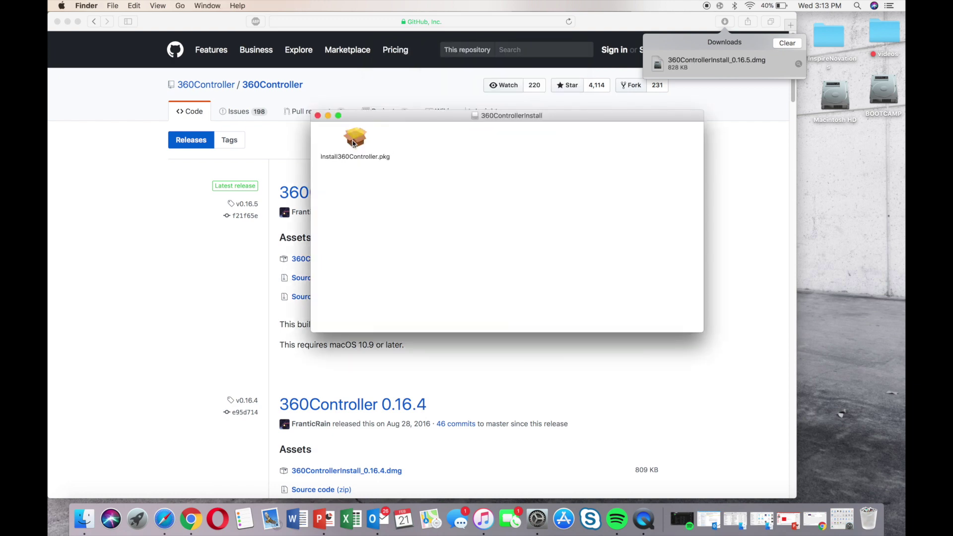
double_click(353, 143)
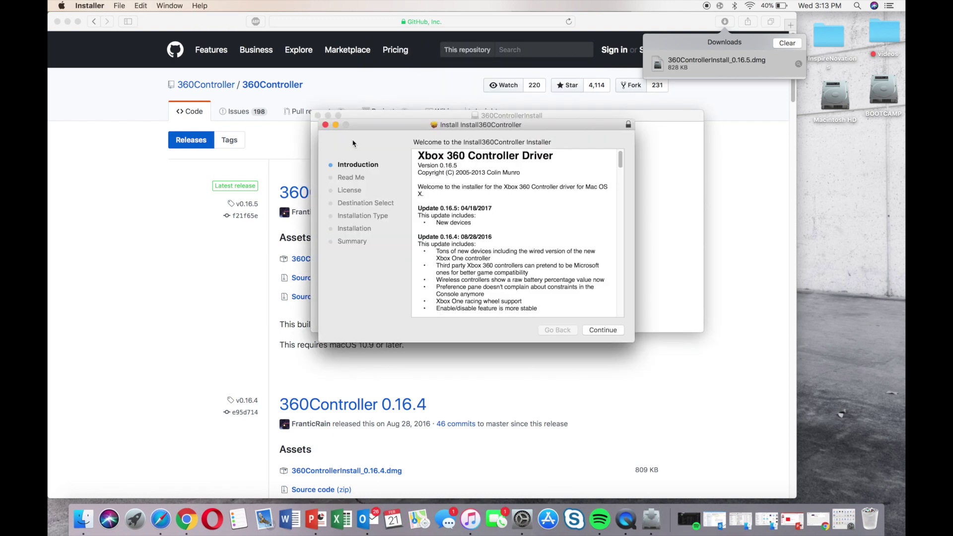
click(610, 332)
click(609, 332)
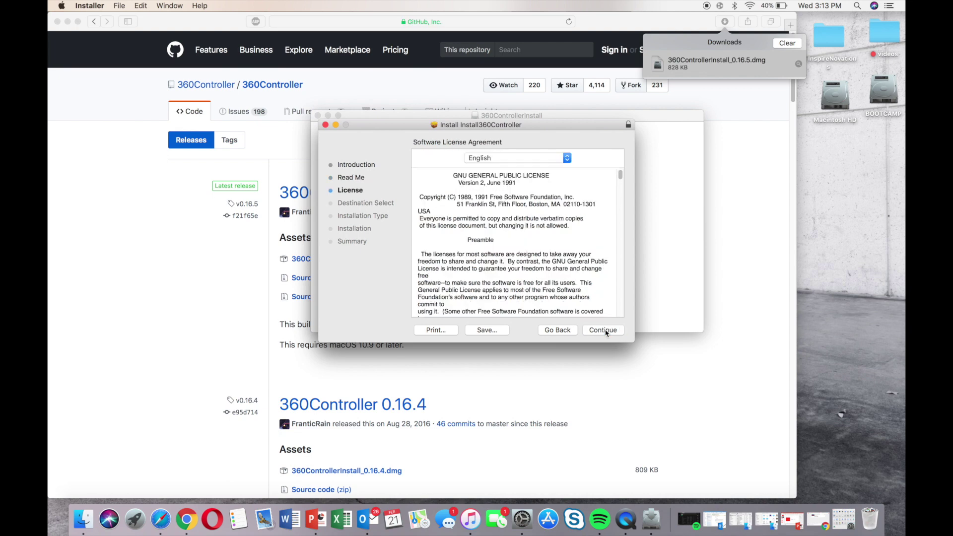
click(605, 332)
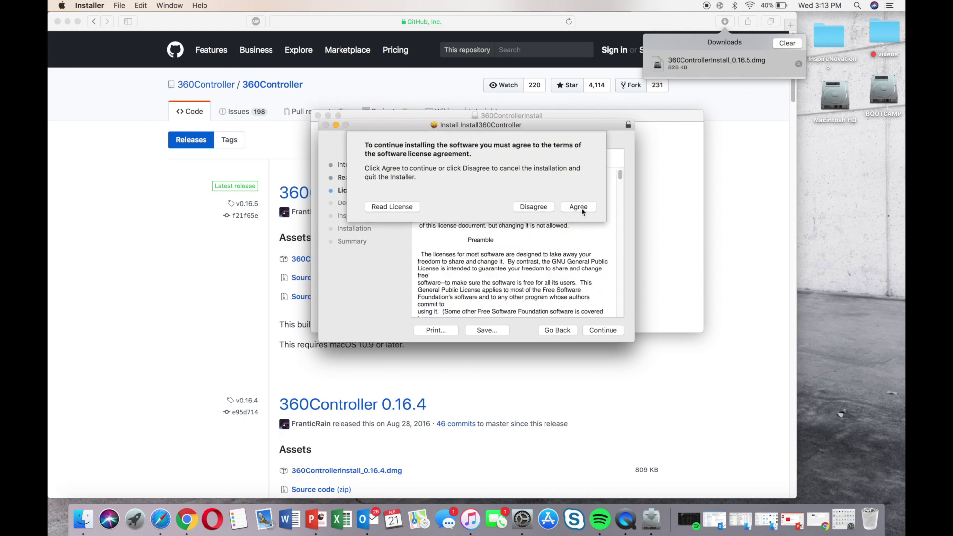
click(579, 207)
click(605, 332)
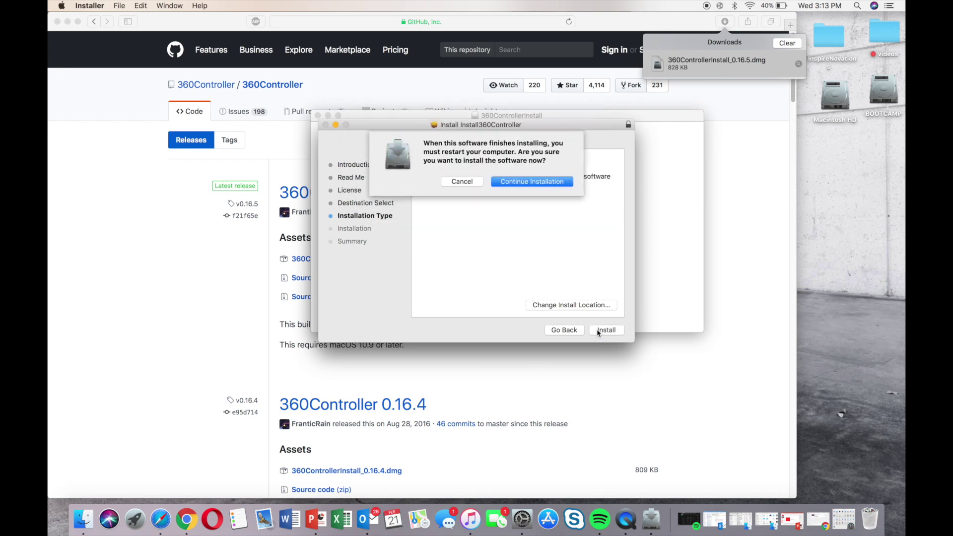
click(537, 186)
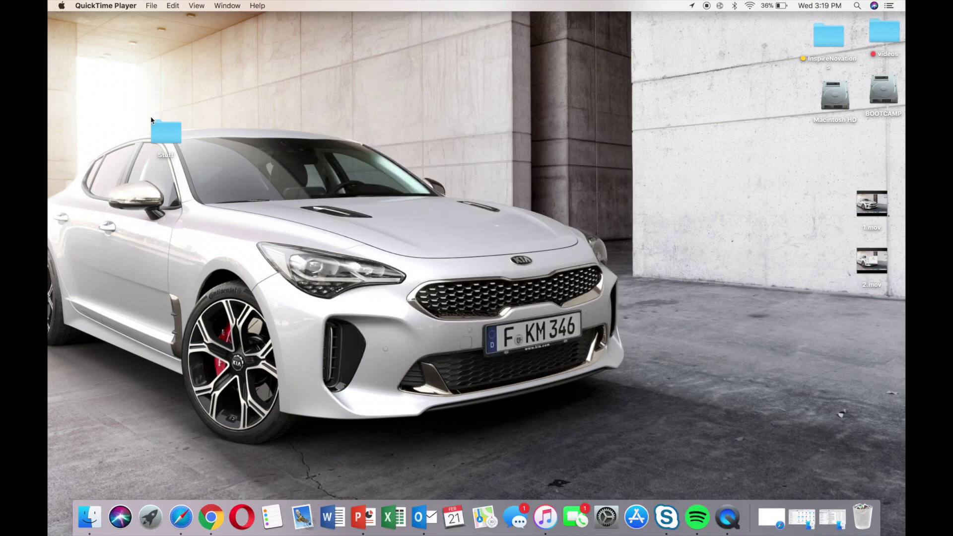
Step: Open the Xbox 360 Controllers pane in System Preferences and check its empty device list
click(607, 517)
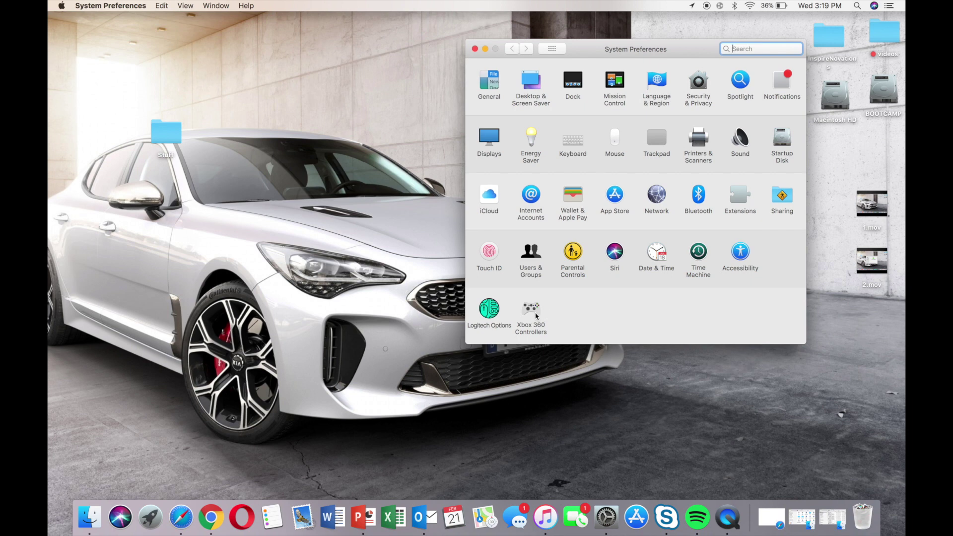
click(531, 312)
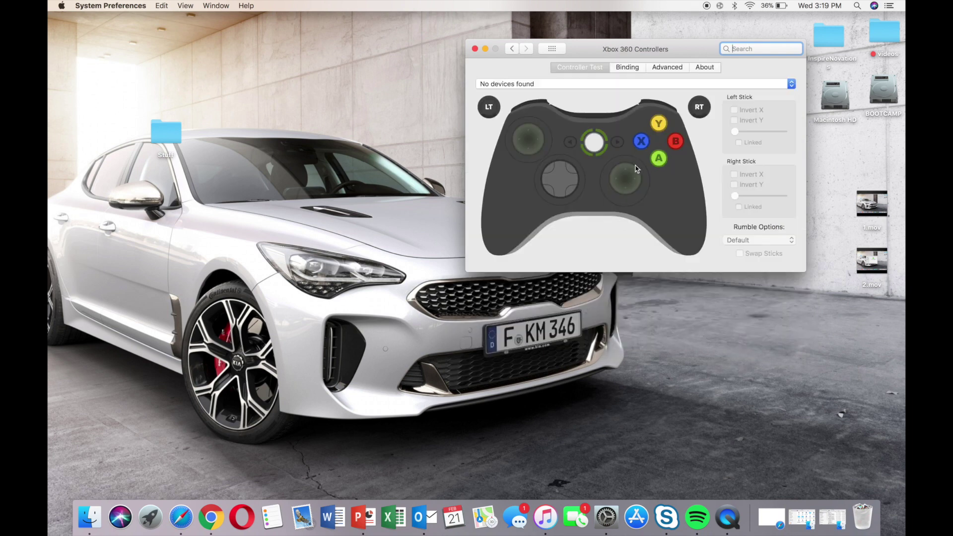
click(792, 84)
click(794, 85)
Step: Verify in Bluetooth preferences that the Xbox Wireless Controller is Connected, then close the window
click(735, 5)
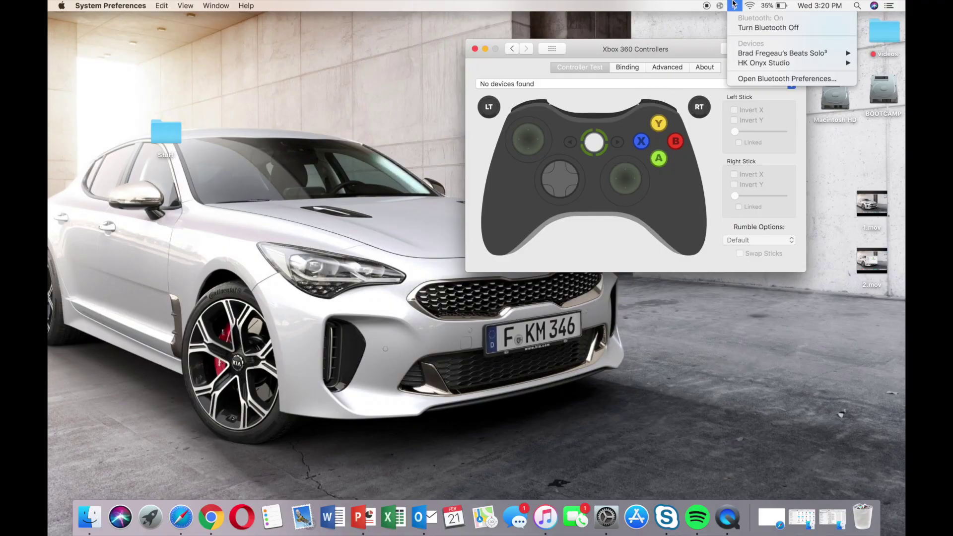
click(767, 79)
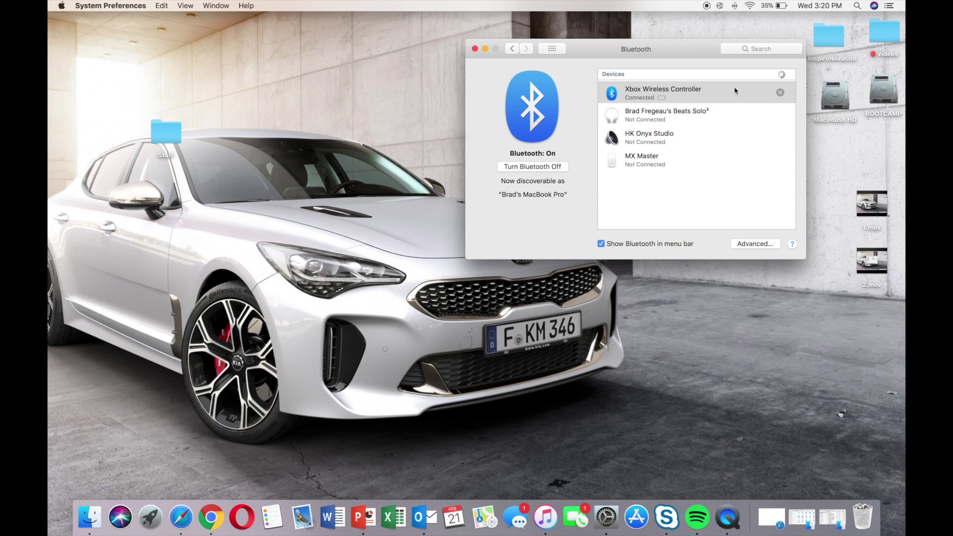
click(475, 48)
Step: Reopen the Xbox 360 Controllers pane, then minimize its window to the Dock
click(607, 517)
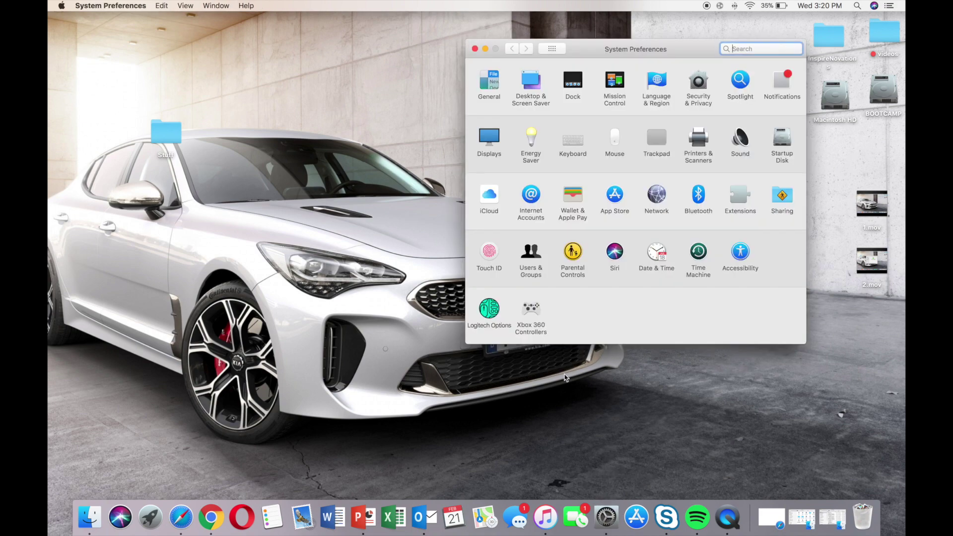
click(540, 325)
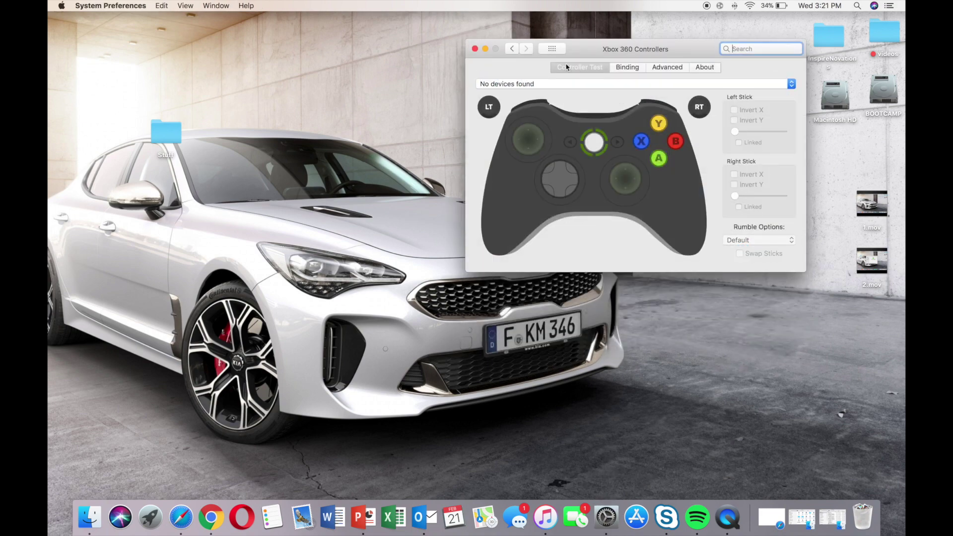
click(486, 49)
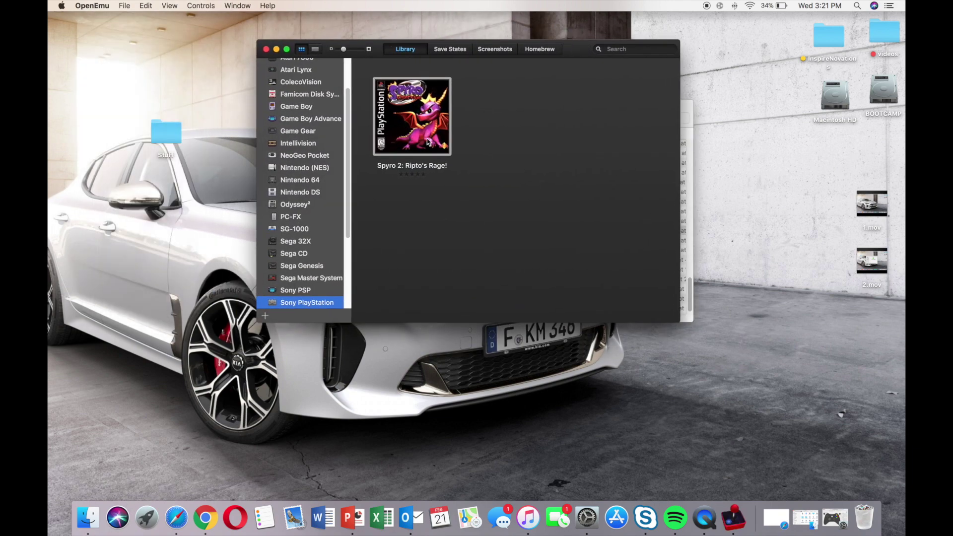
Step: Launch Spyro 2: Ripto's Rage! and load the save from Memory Card Slot 1
double_click(417, 115)
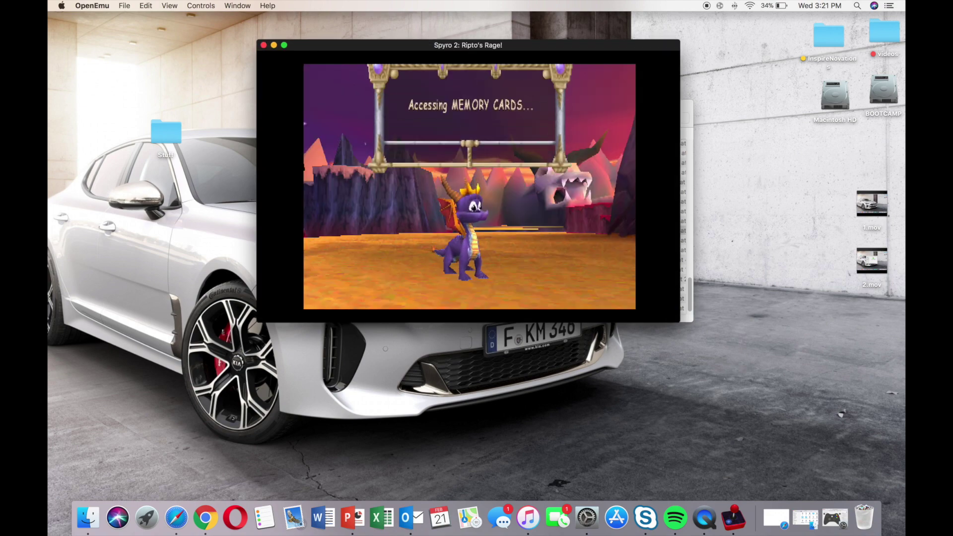
mouse_move(330, 207)
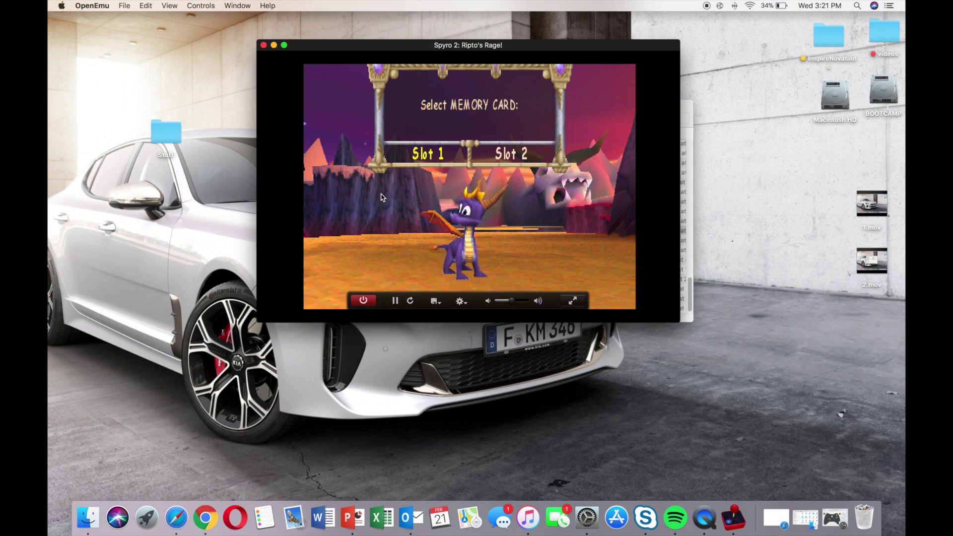
key(Return)
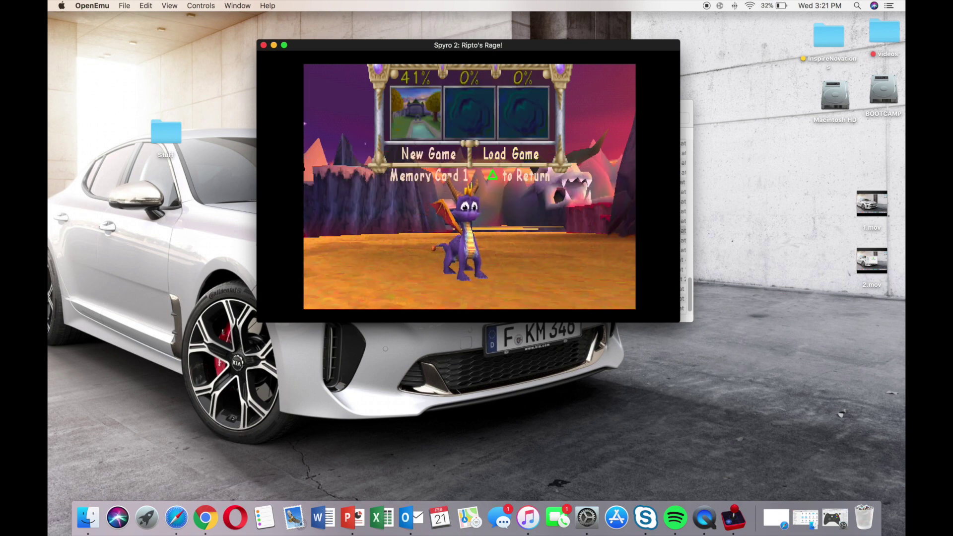
key(Return)
Step: Scroll through the PlayStation bindings in Edit Game Controls, then close that window
click(461, 300)
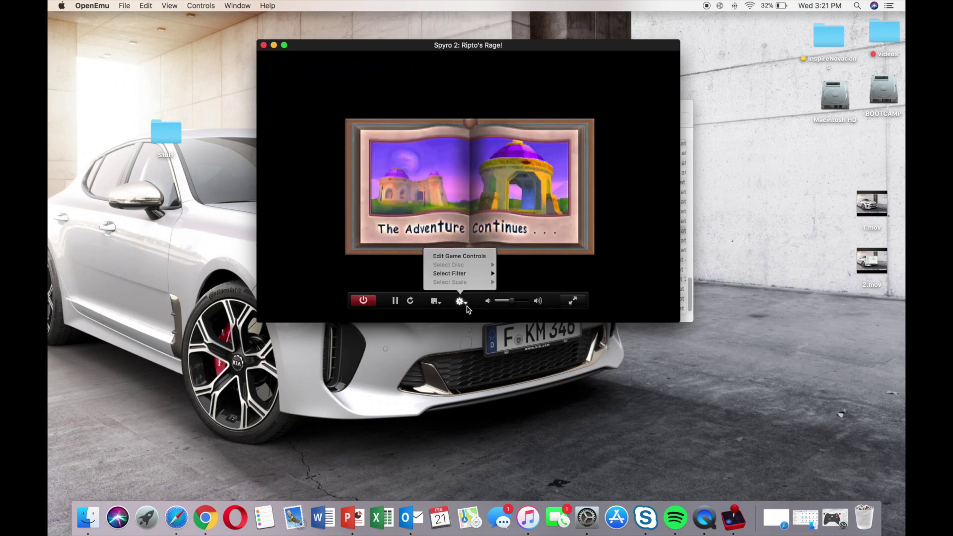
click(465, 256)
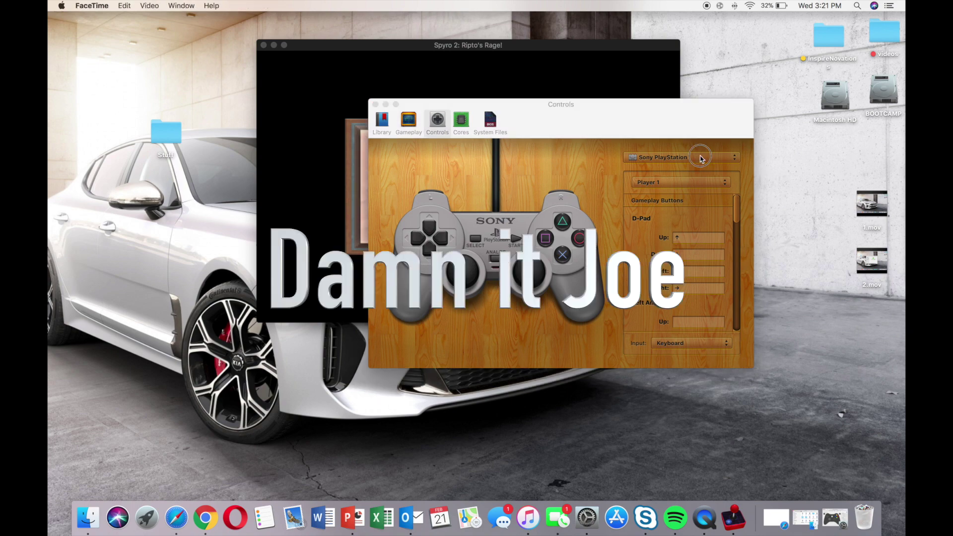
scroll(708, 247, down, 4)
scroll(709, 247, down, 8)
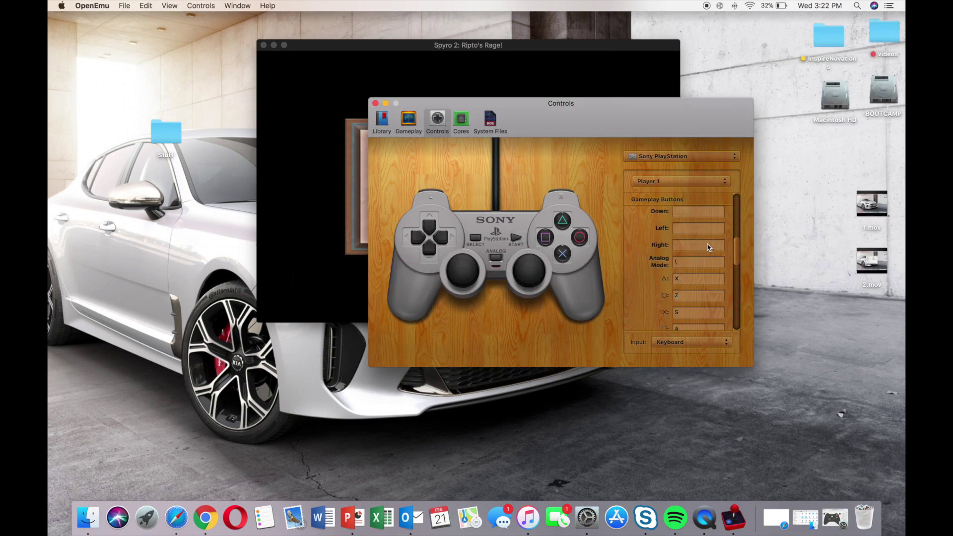
key(super+w)
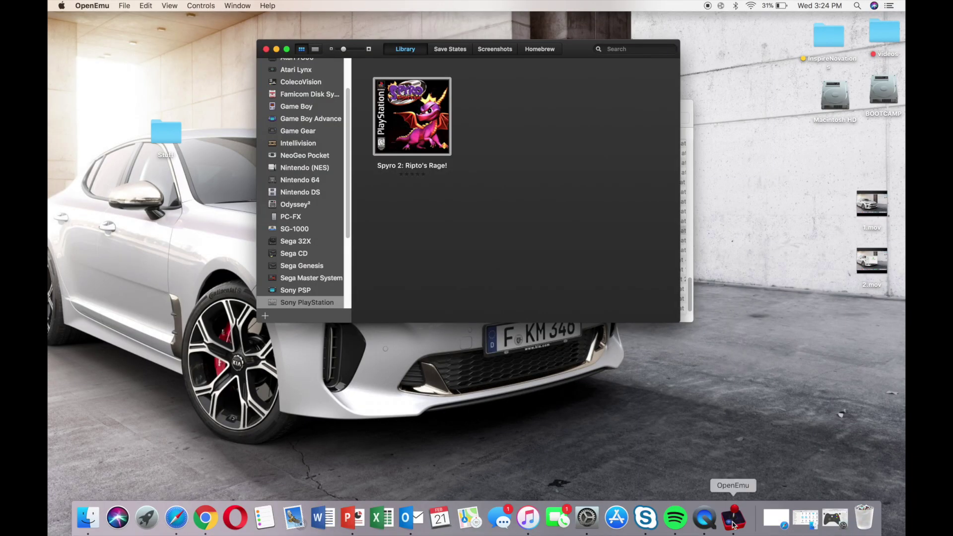
Step: Restore the Xbox 360 Controllers window, then relaunch Spyro 2 and continue the last game
click(588, 518)
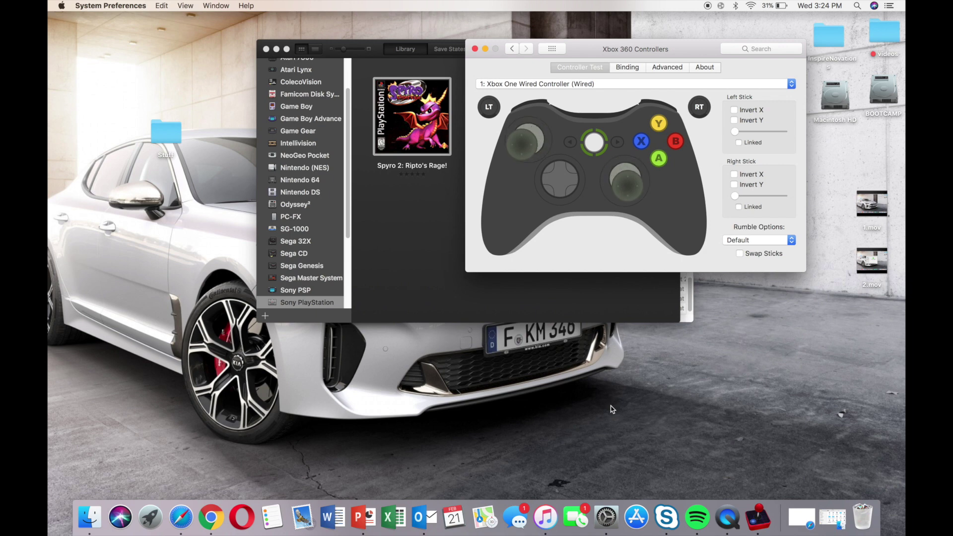
click(396, 164)
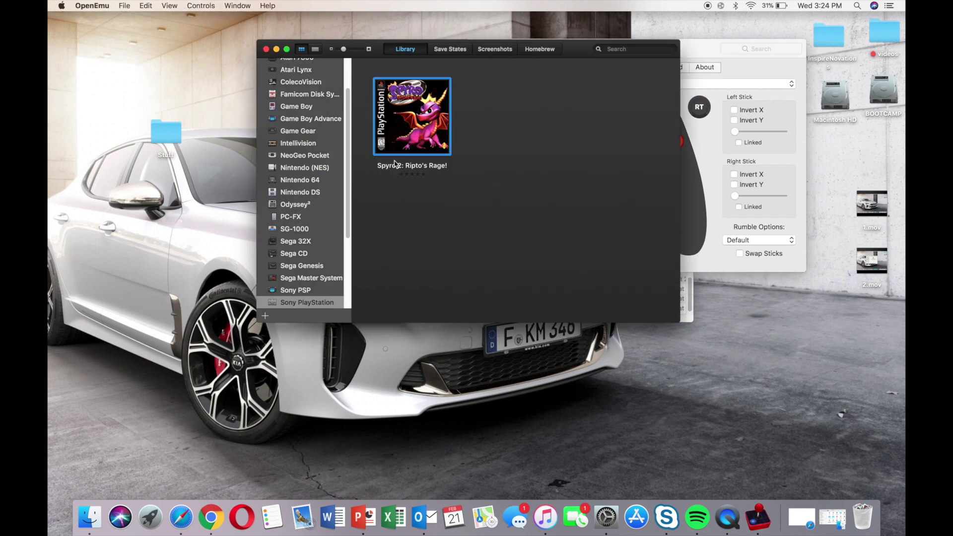
double_click(423, 132)
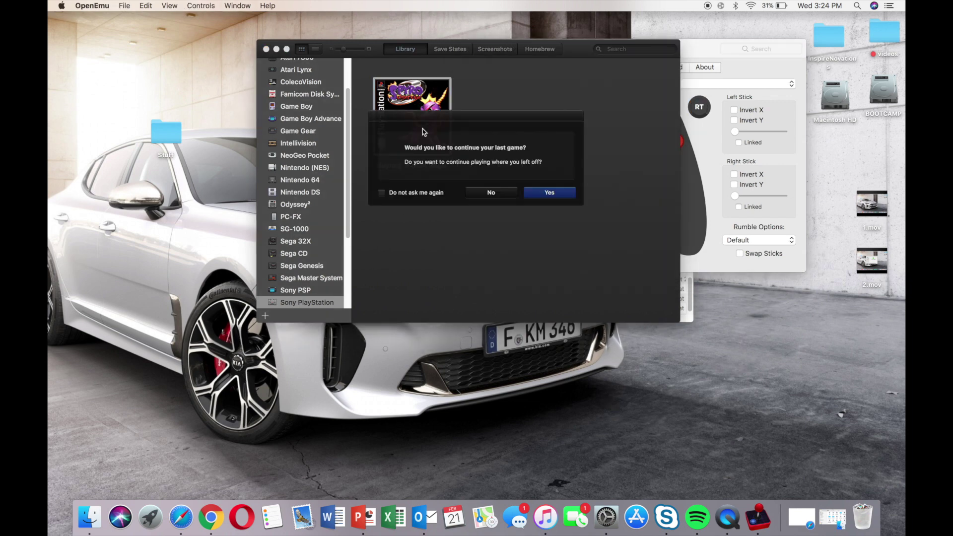
click(529, 194)
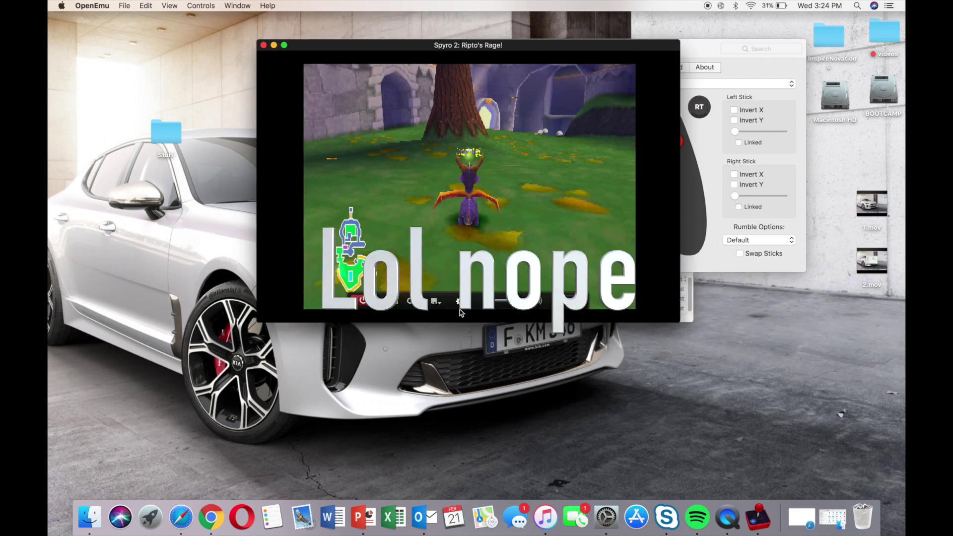
Step: Set the PlayStation input to Xbox One Wired Controller, then quit Spyro 2 and close the library
click(460, 301)
click(461, 256)
click(672, 343)
click(681, 355)
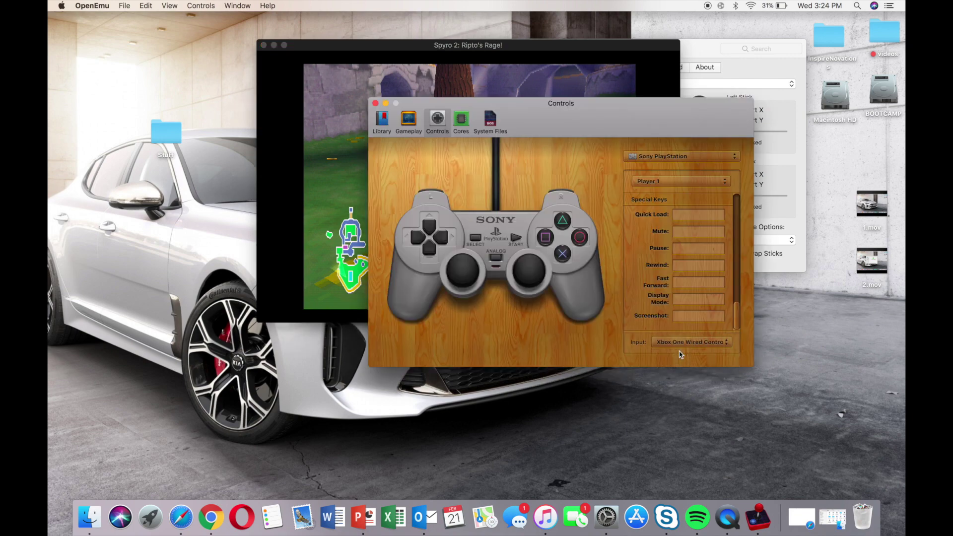
click(362, 109)
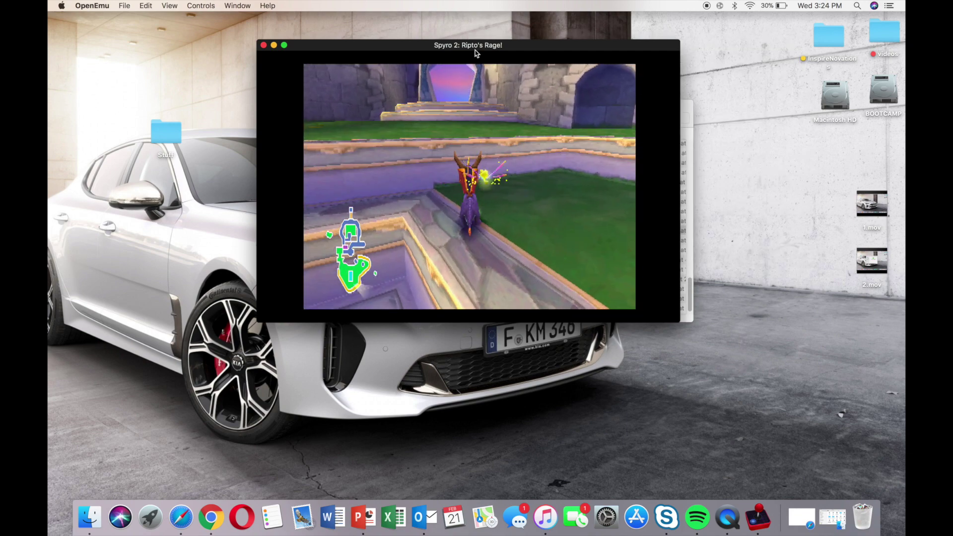
key(super+w)
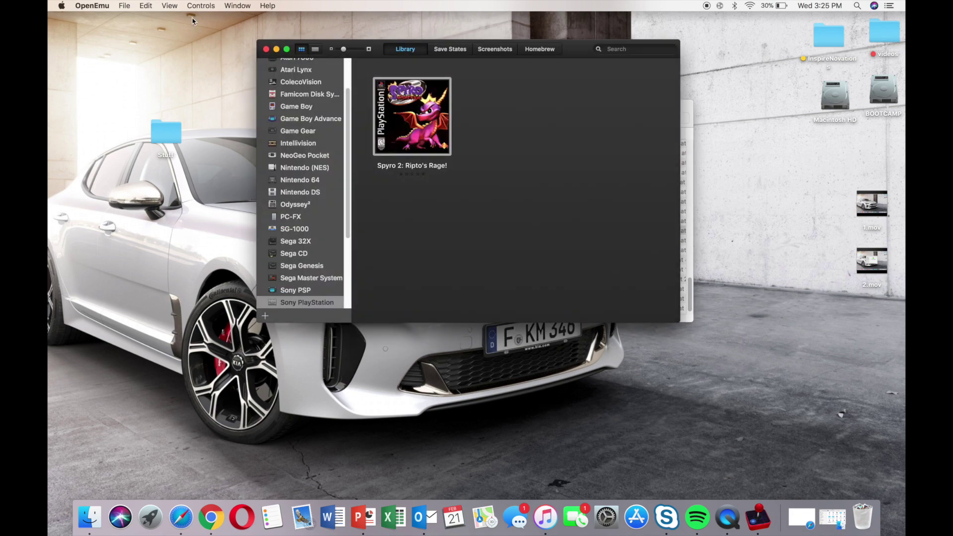
click(266, 49)
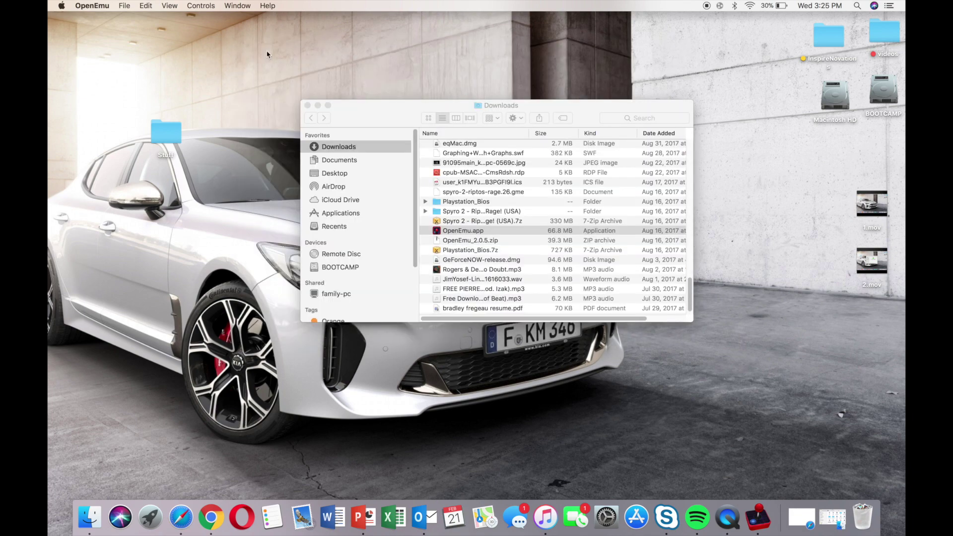